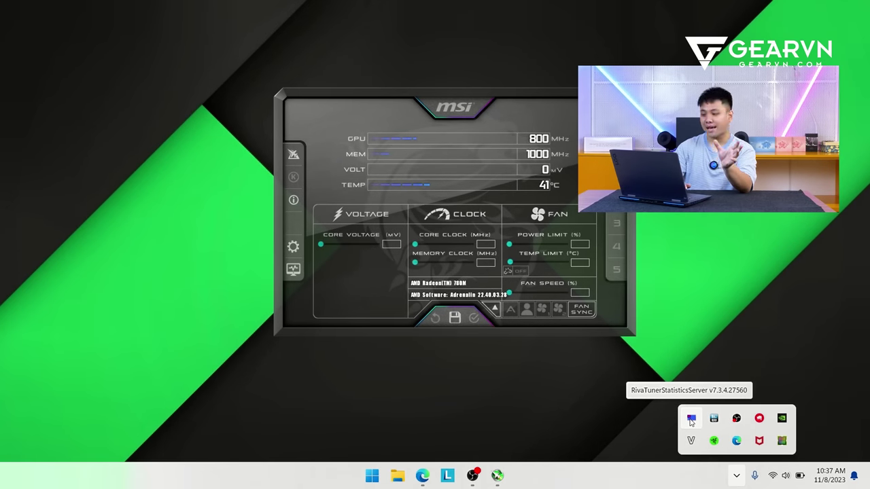
Open RivaTuner Statistics Server and the HWiNFO64 sensor status window alongside MSI Afterburner.
left_click(691, 420)
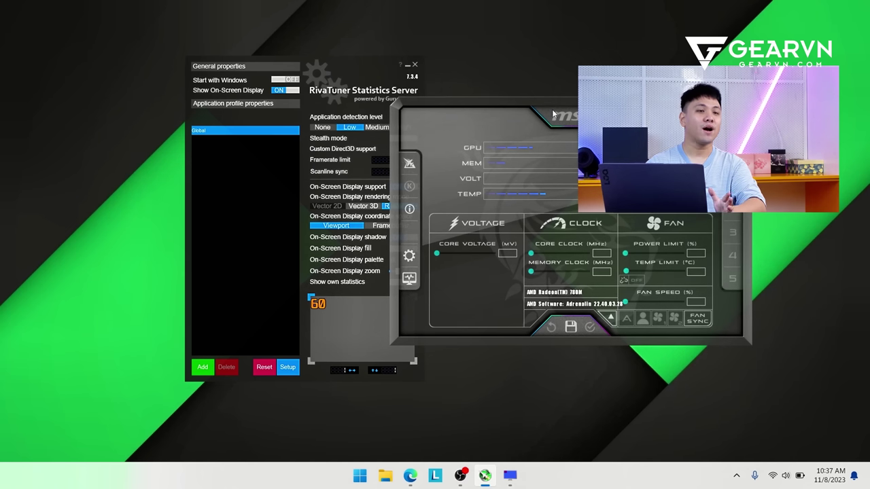
key("super")
type("HU")
key("BackSpace")
key("BackSpace")
type("hw")
left_click(319, 214)
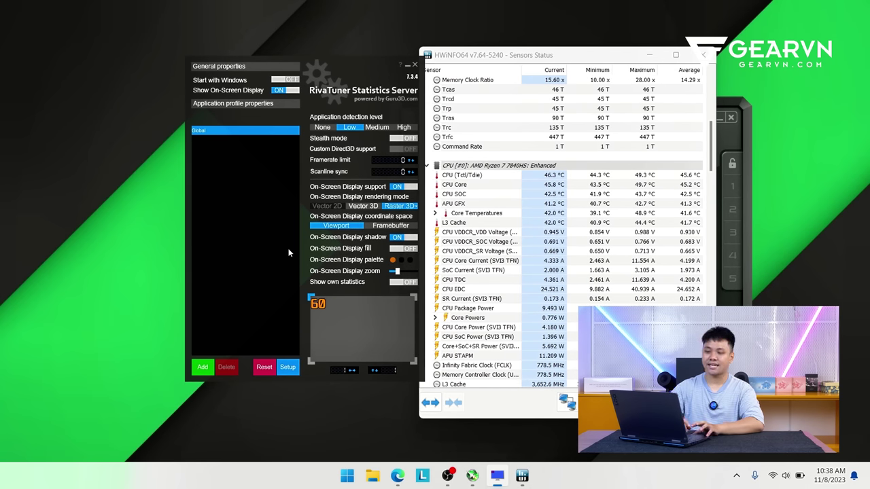
Switch to MSI Afterburner and review the hardware monitoring graphs in its properties, selecting the CPU usage graph.
left_click(473, 476)
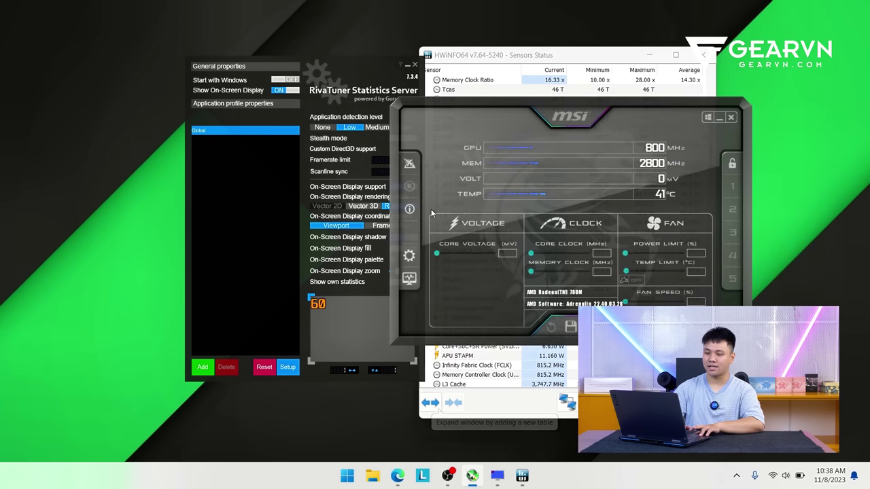
left_click(410, 257)
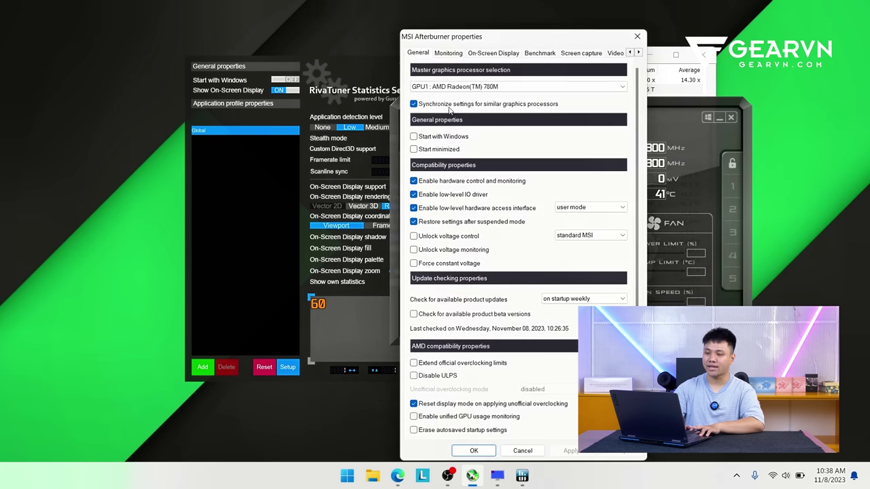
left_click(455, 57)
scroll(526, 158, "down", 5)
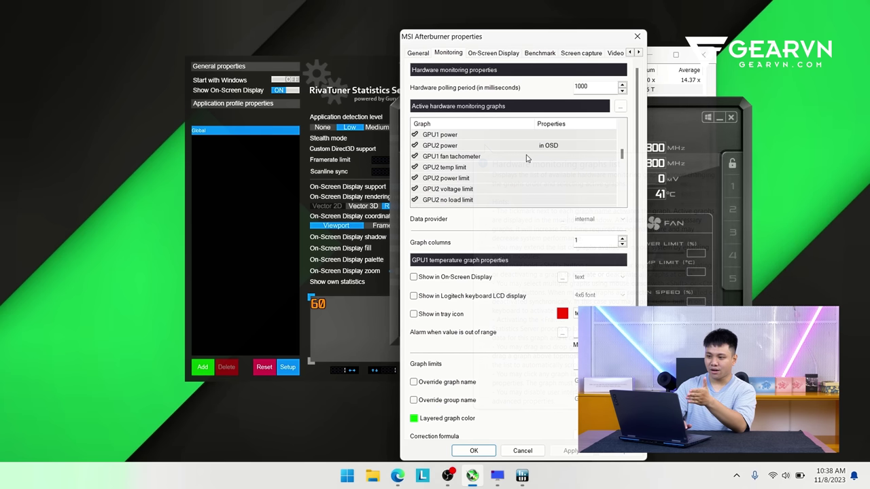
scroll(526, 158, "up", 5)
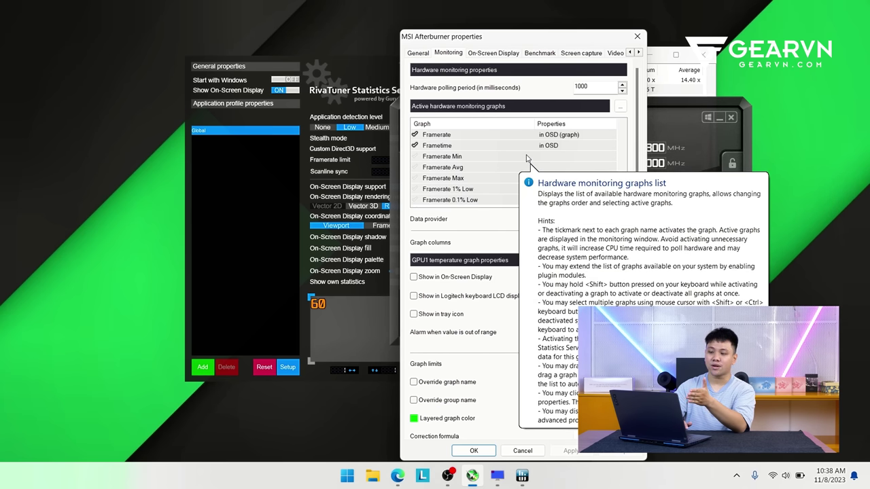
scroll(526, 158, "up", 1)
scroll(527, 158, "up", 1)
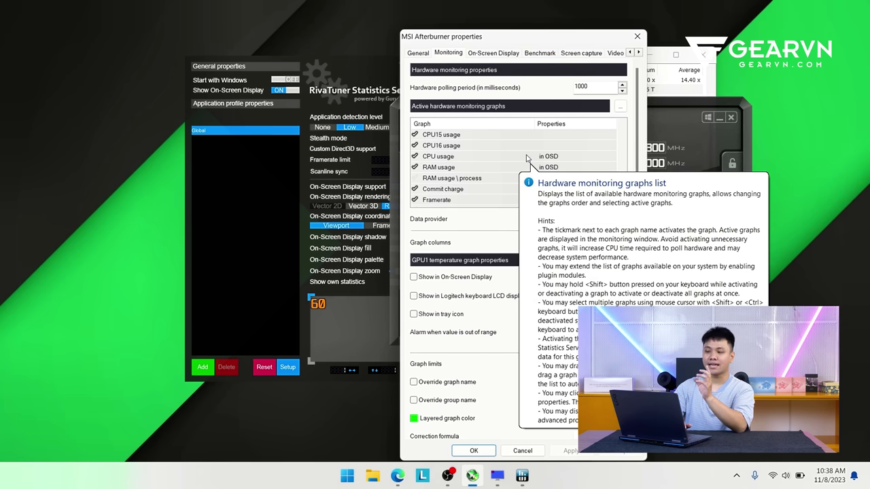
left_click(498, 160)
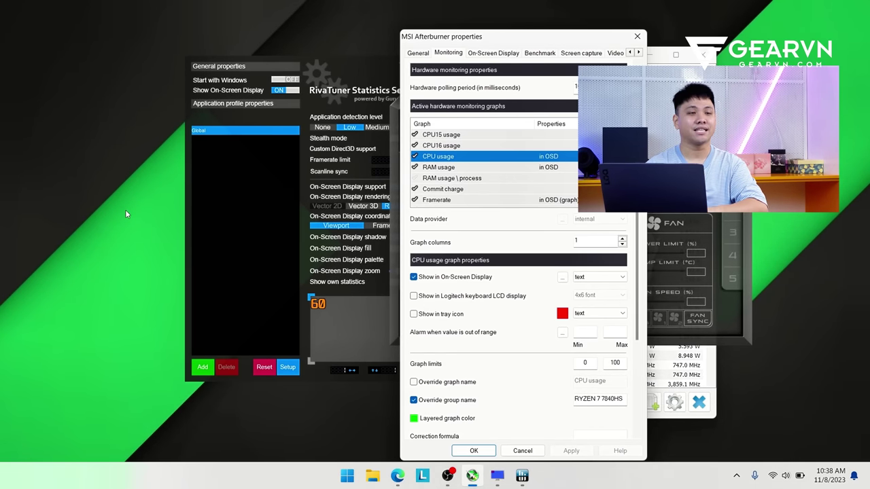
Switch to HWiNFO64 and enable showing the CPU Package Power value in the on-screen display through its OSD (RTSS) settings.
left_click(522, 476)
scroll(527, 252, "up", 10)
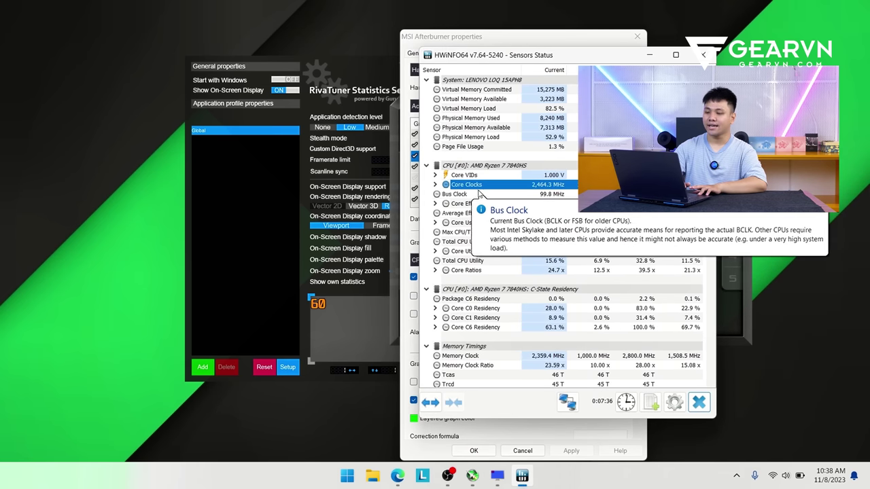
mouse_move(506, 189)
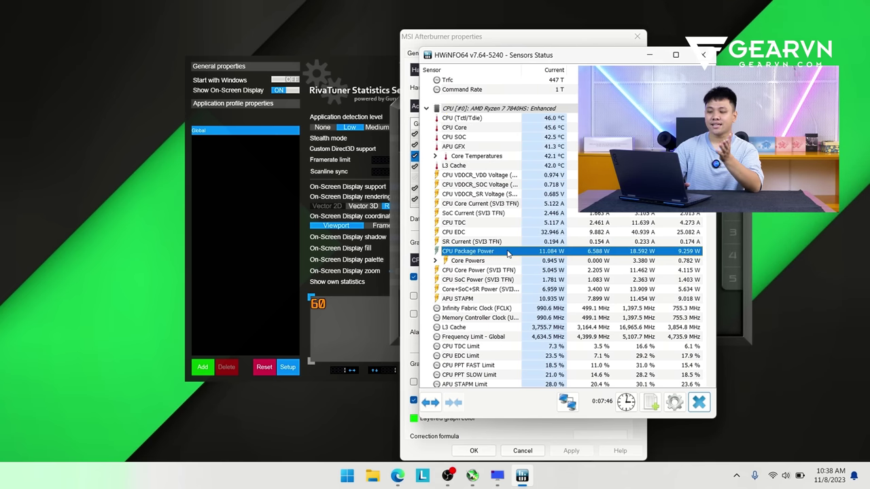
mouse_move(509, 252)
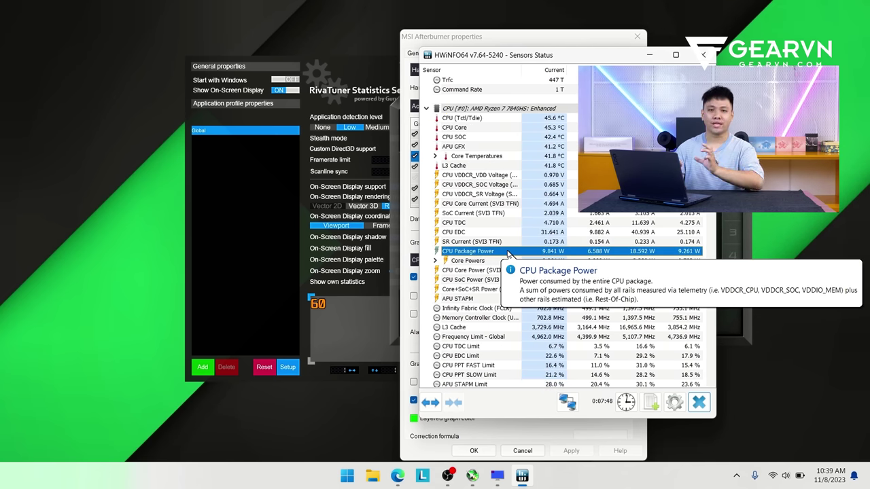
mouse_move(510, 159)
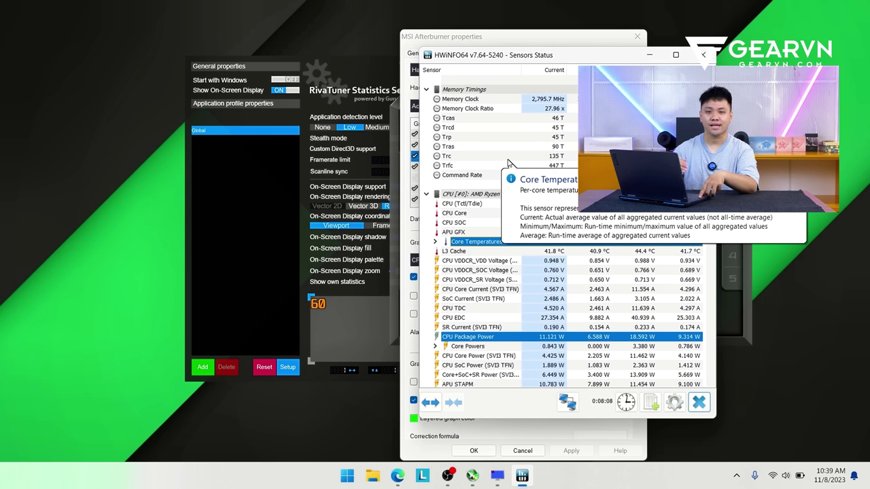
right_click(493, 245)
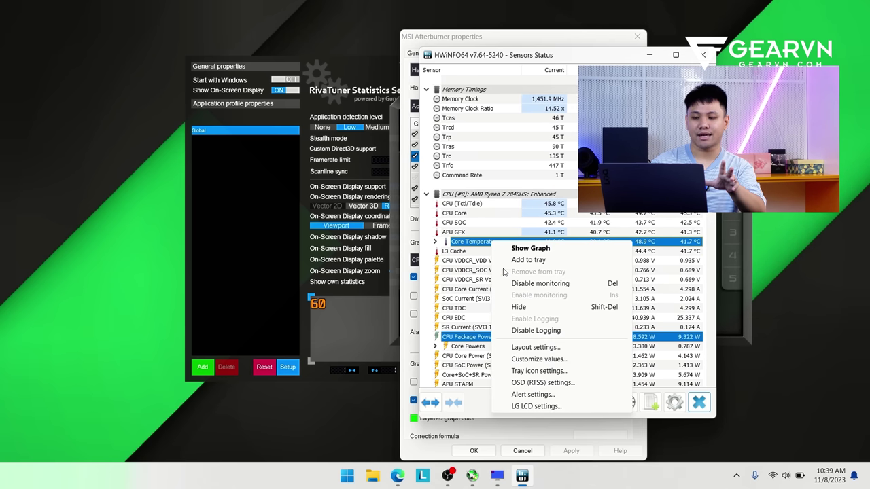
left_click(556, 385)
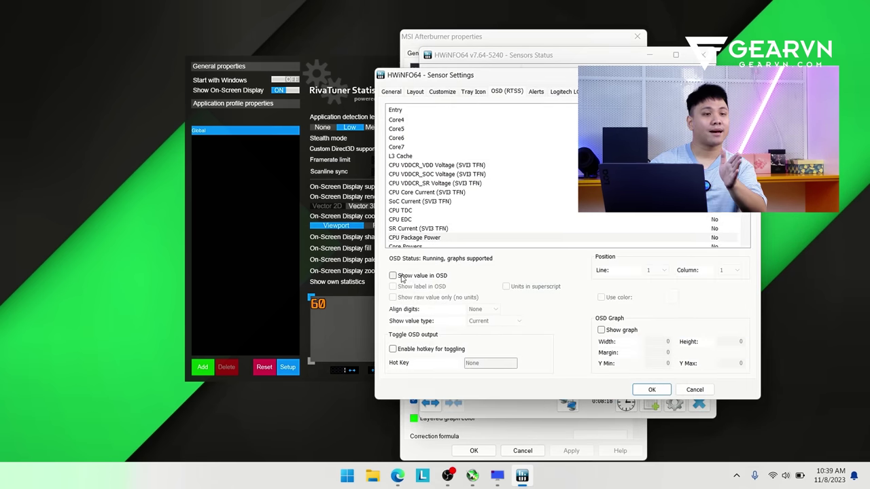
left_click(402, 278)
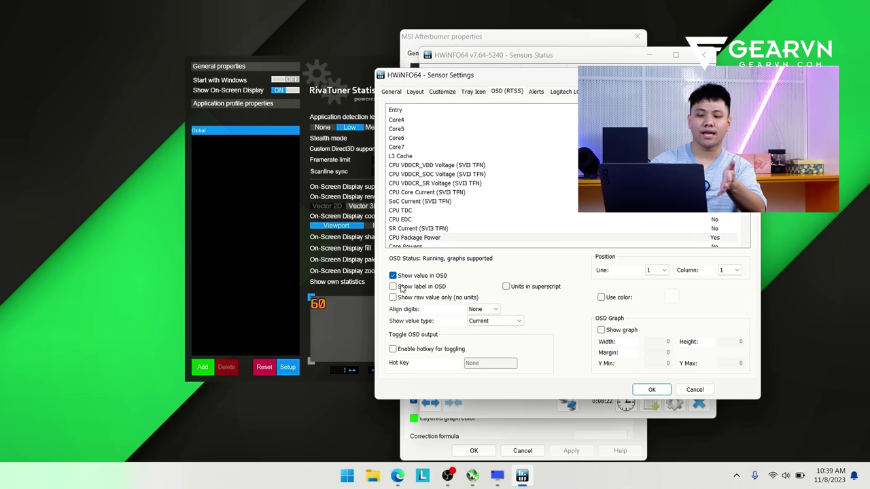
left_click(651, 390)
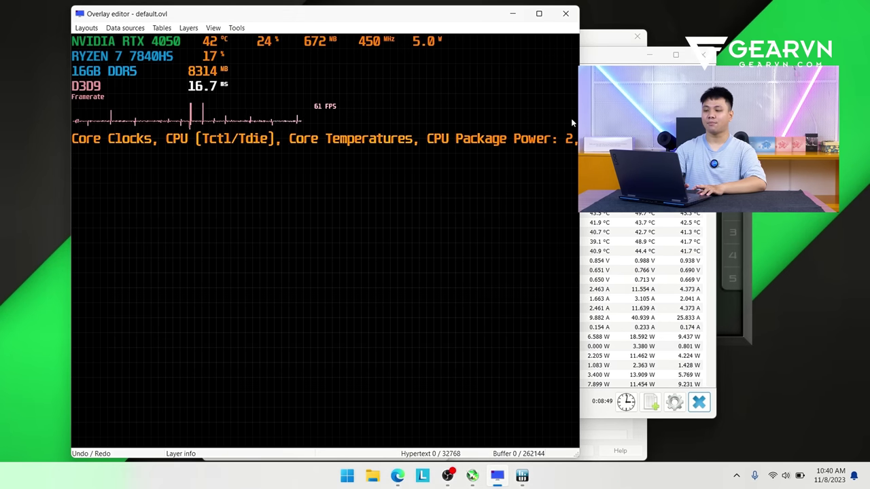
Widen the overlay editor window and enable Shared Memory Support in HWiNFO64's main settings.
left_click_drag(580, 96, 866, 96)
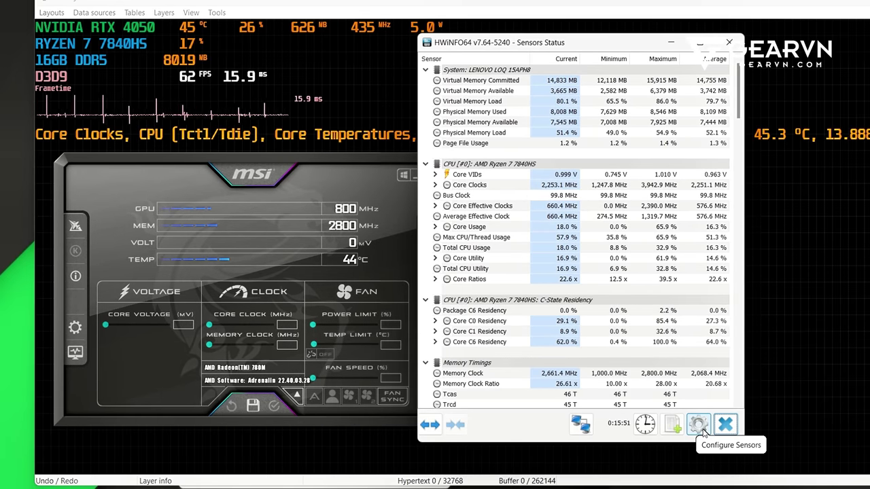
left_click(702, 431)
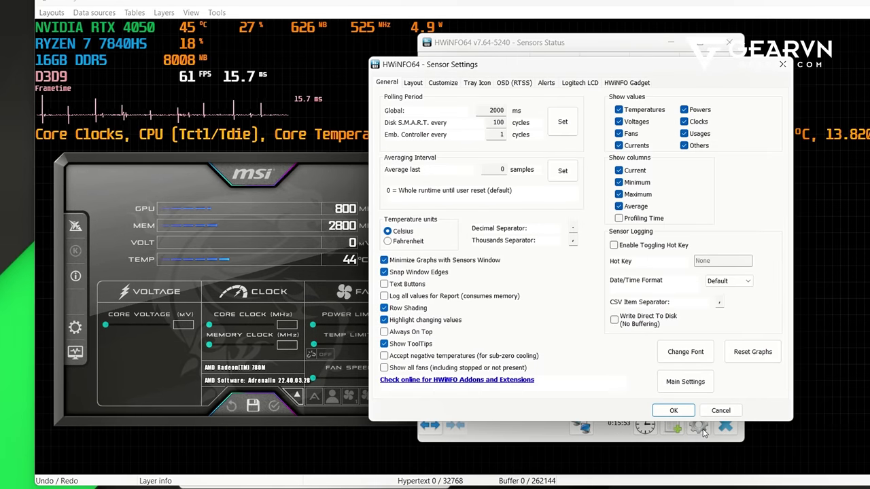
left_click(675, 383)
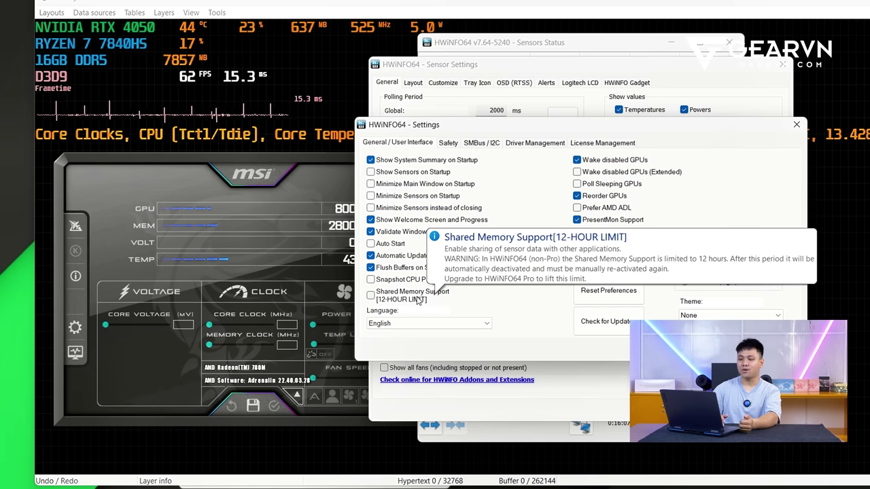
left_click(417, 300)
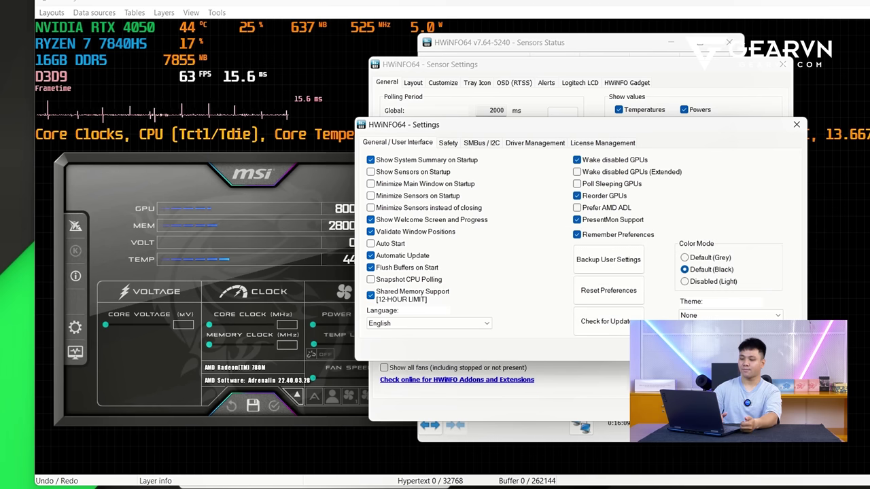
key("Return")
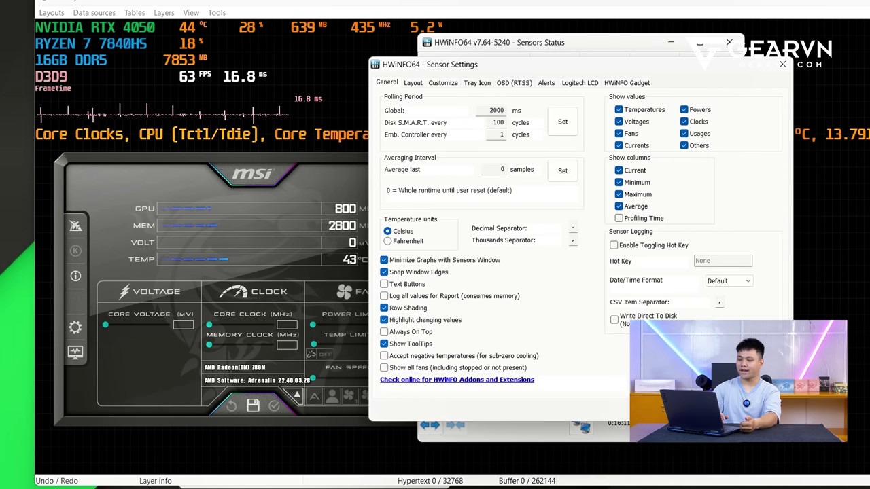
key("Return")
Switch to MSI Afterburner and open the setup of the HwInfo.dll hardware monitoring plugin from the monitoring properties.
mouse_move(546, 253)
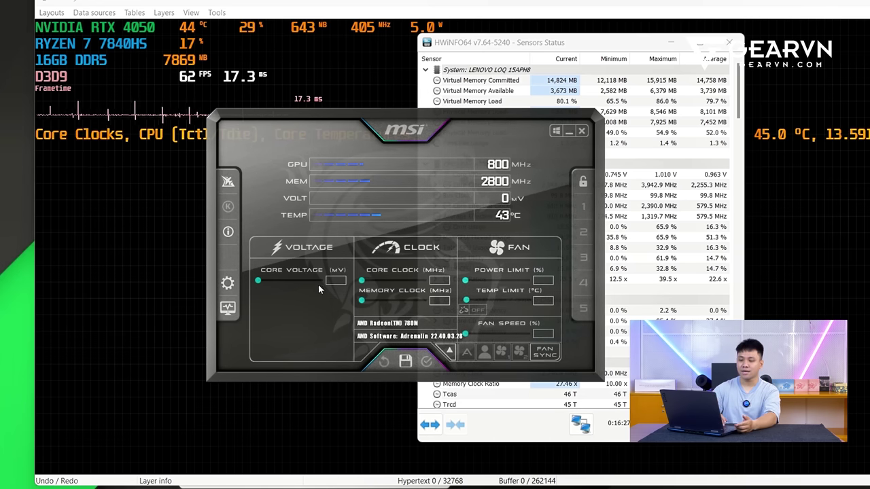
left_click(228, 283)
left_click(270, 39)
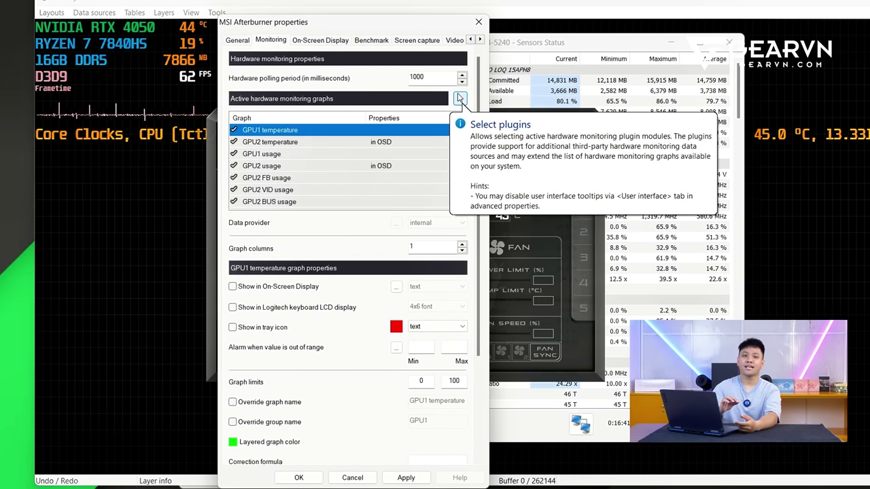
left_click(460, 99)
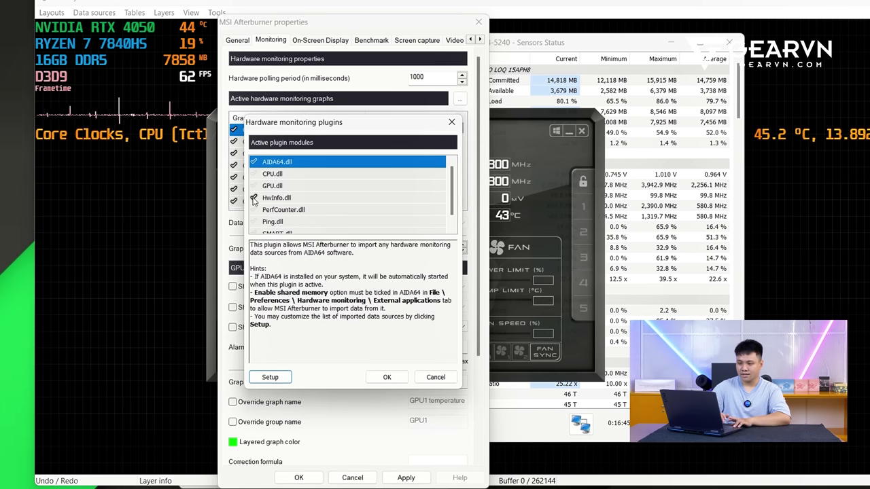
left_click(284, 199)
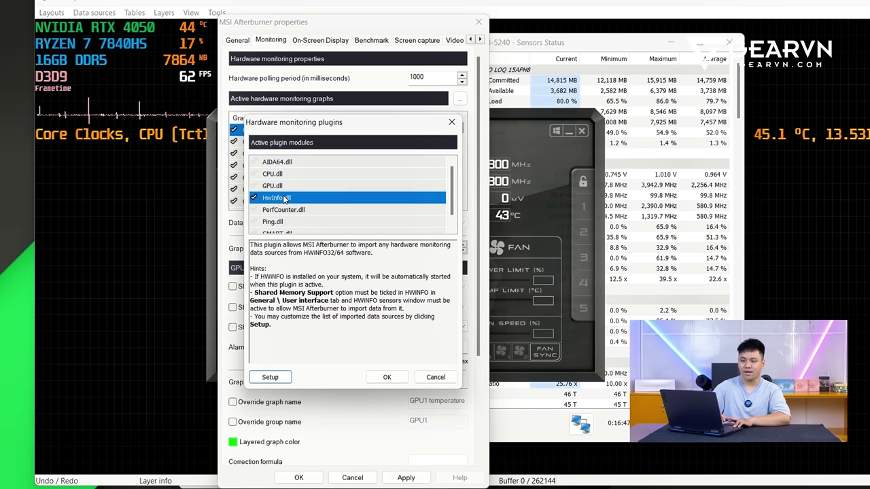
left_click(270, 377)
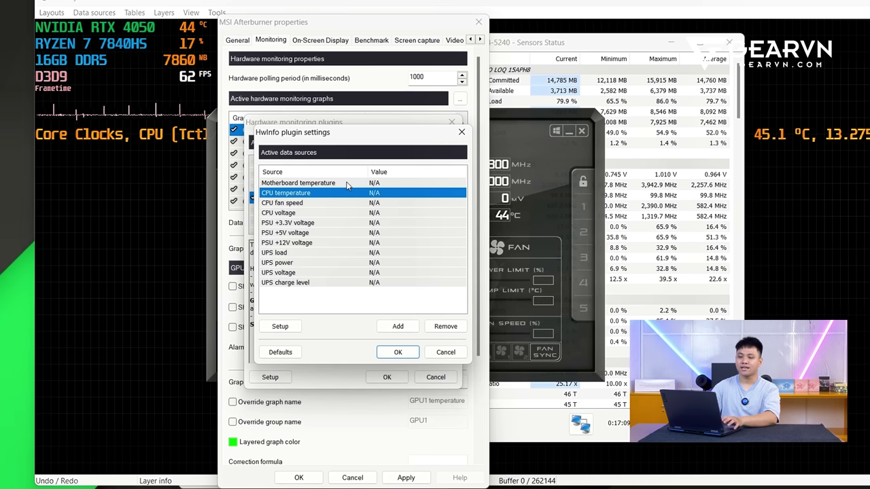
Remove all default data sources, from Motherboard temperature through UPS charge level, from the HwInfo plugin settings.
left_click(346, 184)
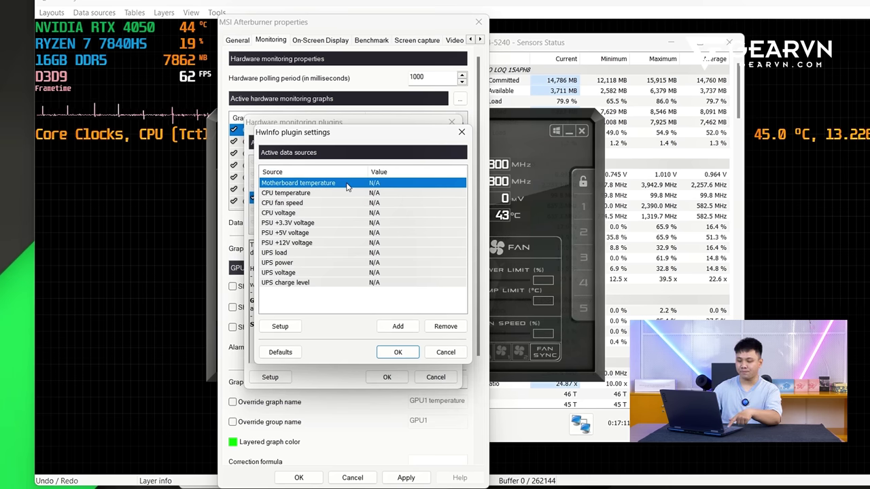
key("shift+Down")
key("shift+Down")
key("shift+Down")
key("shift+Down")
key("shift+Down")
key("shift+Down")
key("shift+Down")
key("shift+Down")
key("shift+Down")
key("shift+Down")
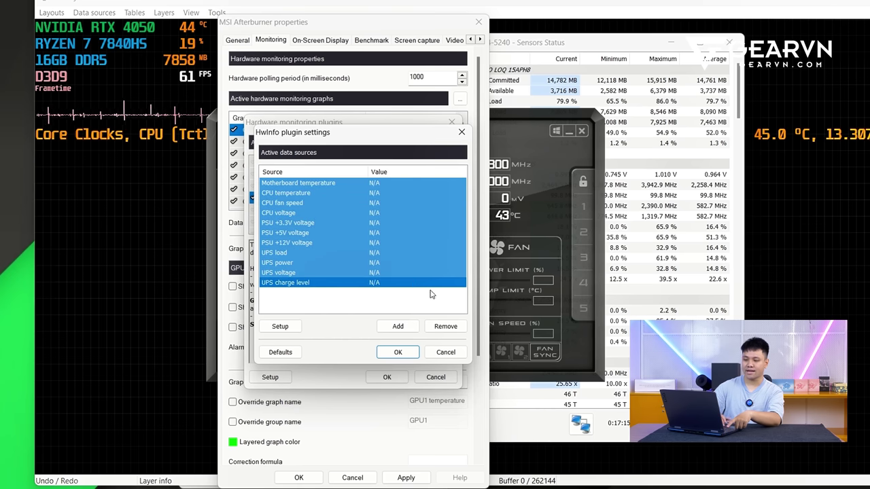
left_click(456, 327)
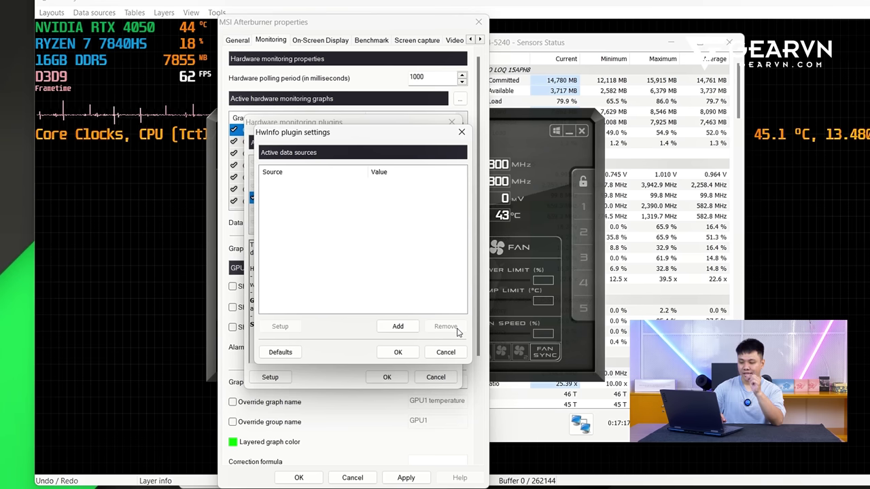
Start adding HwInfo data sources and mark the Core 0 Clock (perf #7/) sensor of the AMD Ryzen 7 7840HS.
left_click(398, 326)
scroll(378, 272, "down", 1)
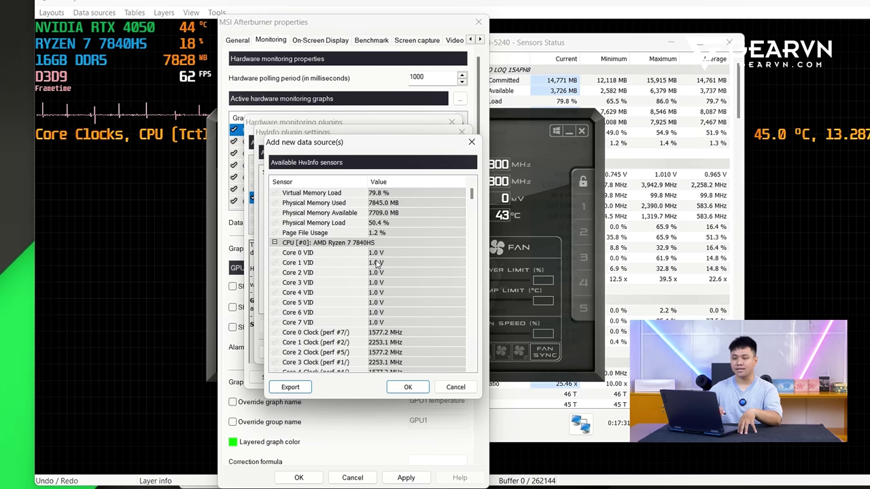
scroll(375, 264, "up", 1)
scroll(376, 264, "down", 2)
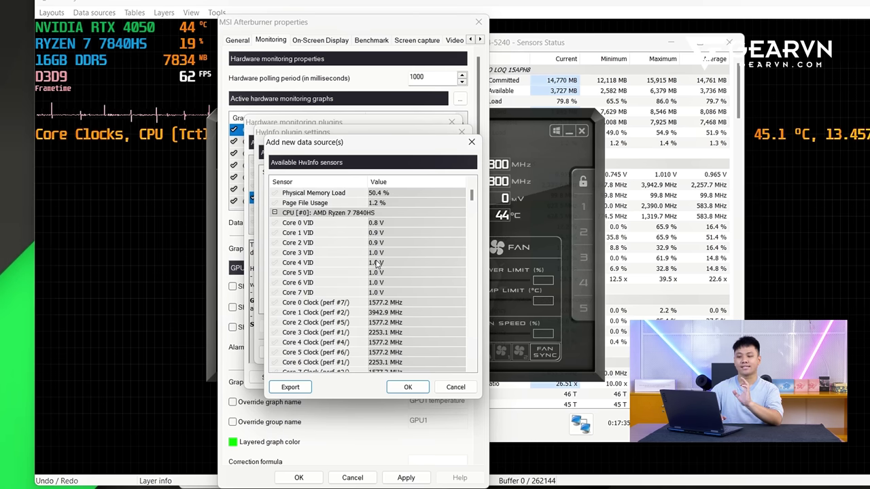
left_click(345, 304)
scroll(342, 305, "down", 1)
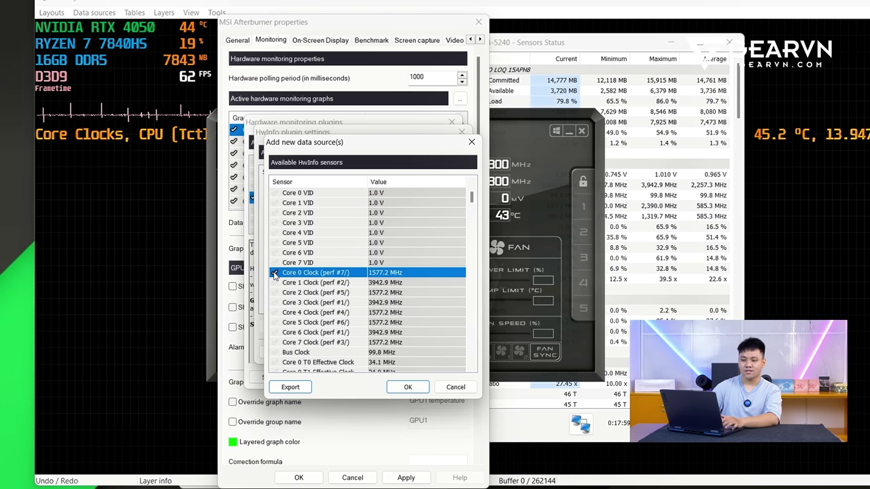
Mark the CPU (Tctl/Tdie) and CPU Package Power sensors as well, and accept the new sources and the plugin settings.
scroll(274, 275, "down", 8)
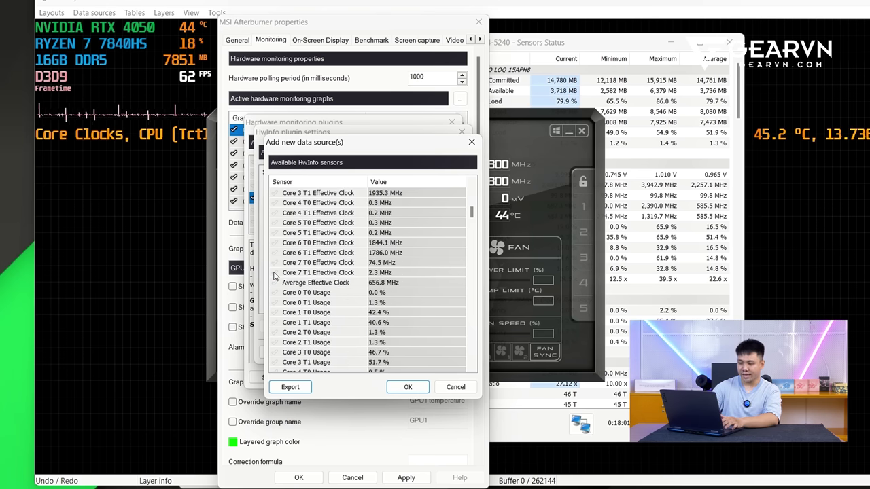
scroll(274, 275, "down", 15)
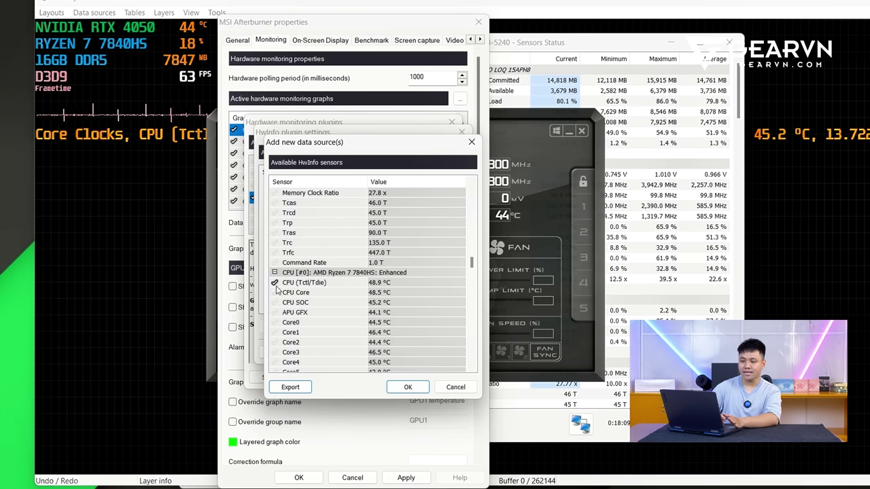
scroll(278, 289, "down", 10)
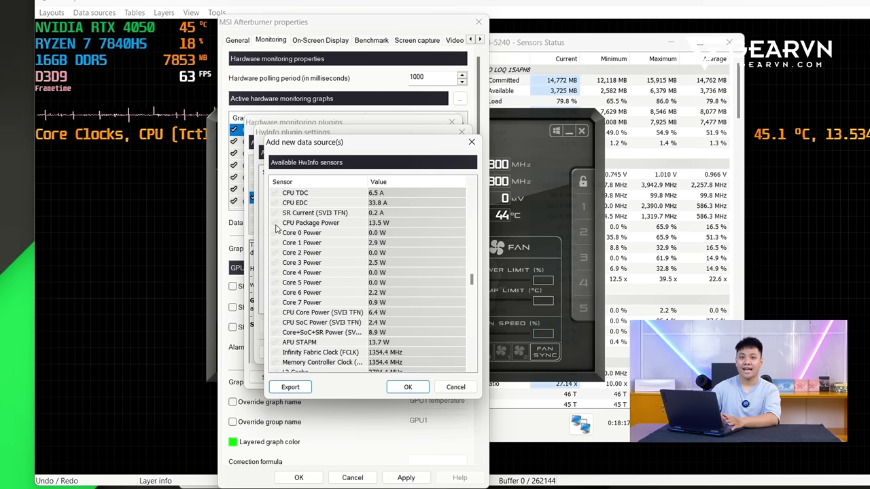
scroll(293, 232, "up", 2)
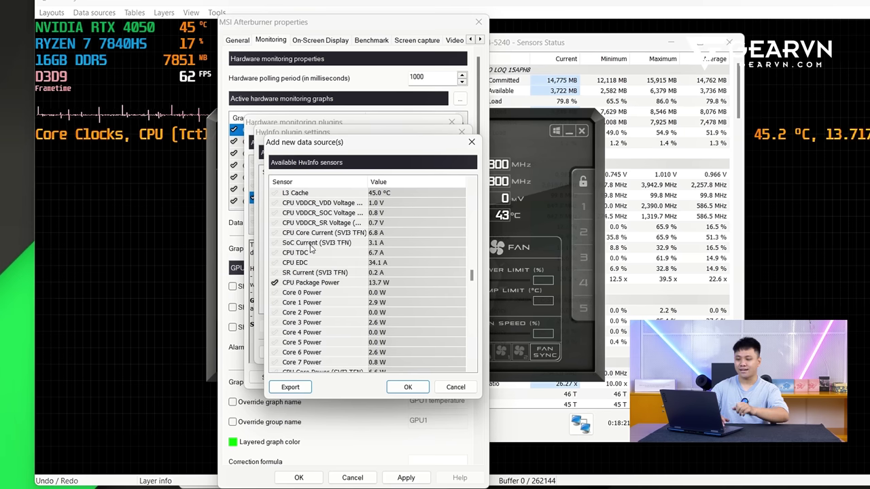
left_click(408, 387)
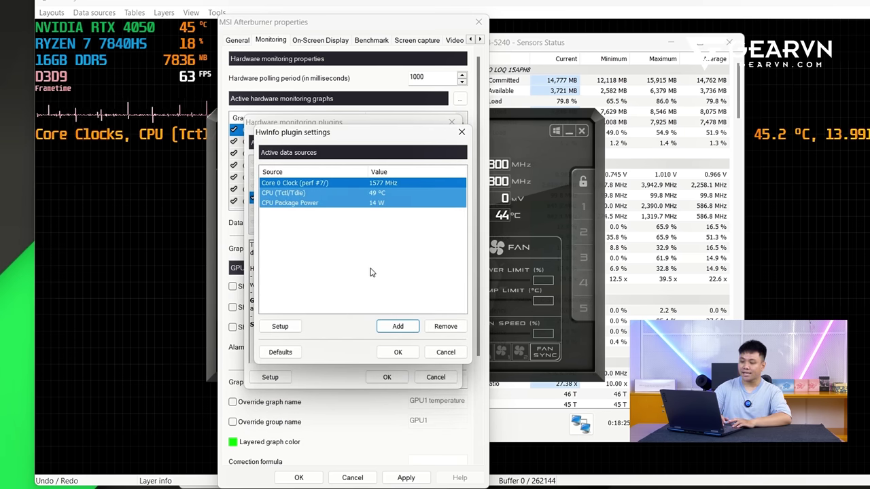
left_click(398, 354)
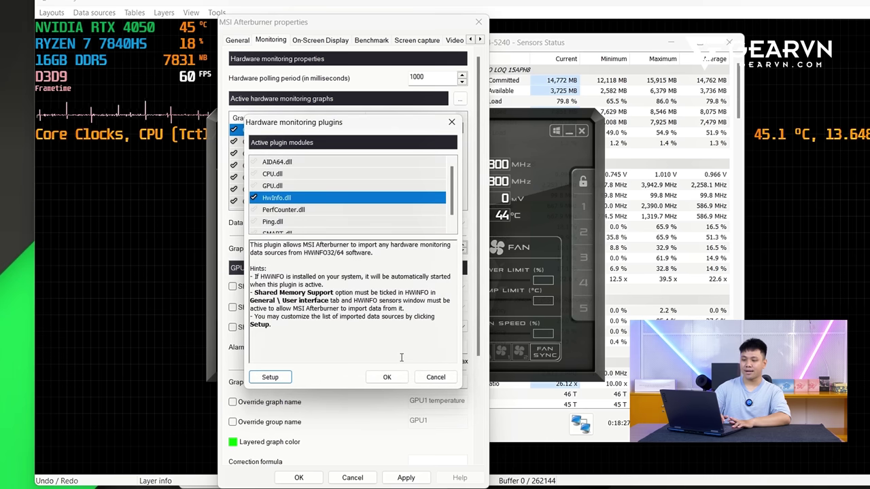
left_click(388, 378)
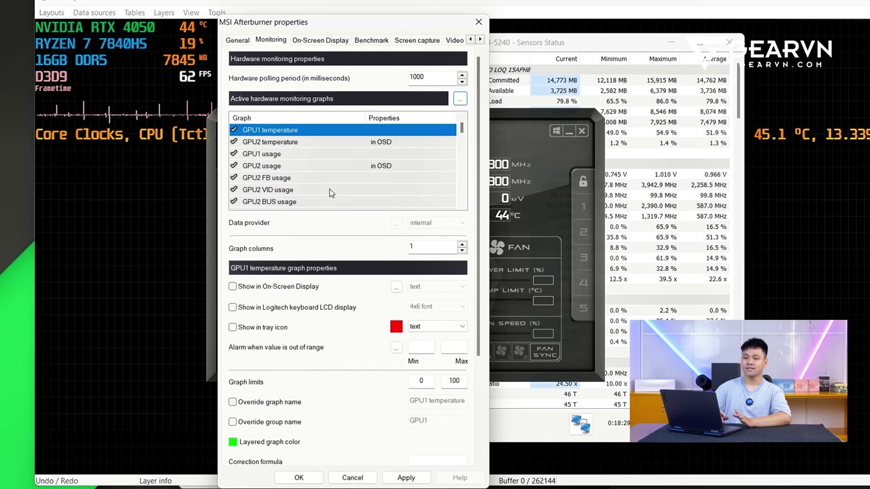
Enable on-screen display for the Core 0 Clock, CPU (Tctl/Tdie) and CPU Package Power graphs together.
mouse_move(329, 194)
scroll(311, 191, "down", 10)
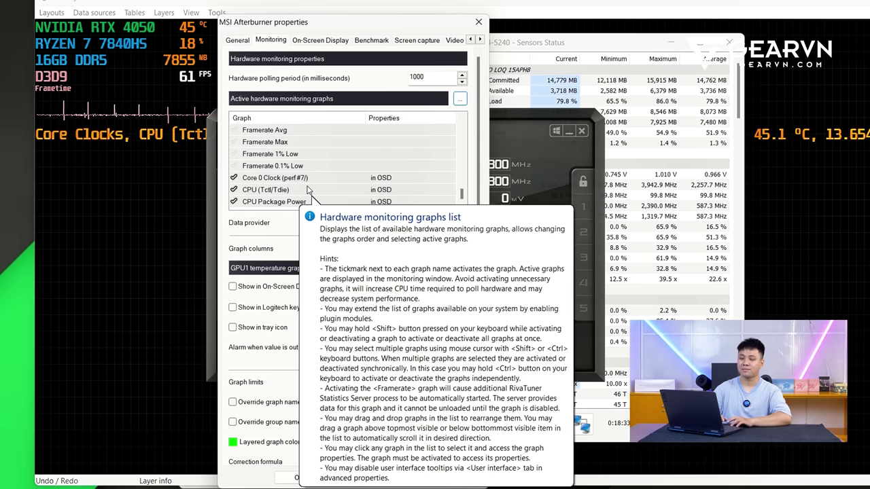
left_click(272, 177)
left_click(335, 202, "shift")
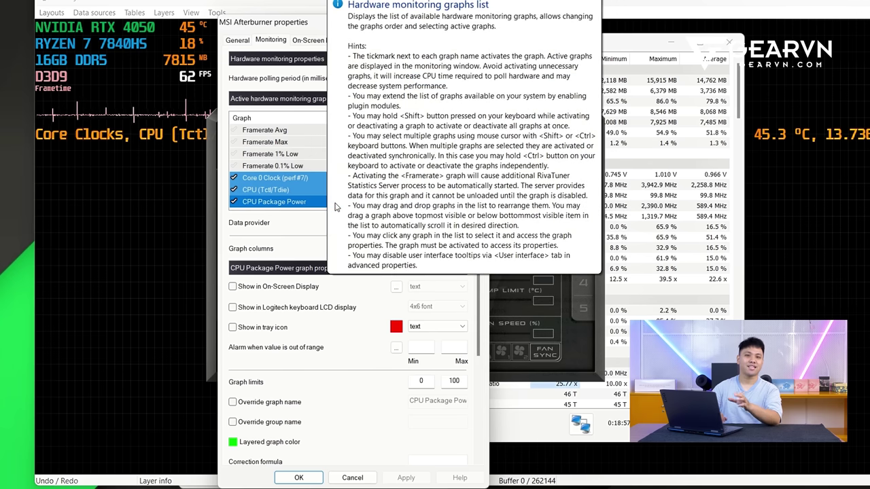
left_click(276, 287)
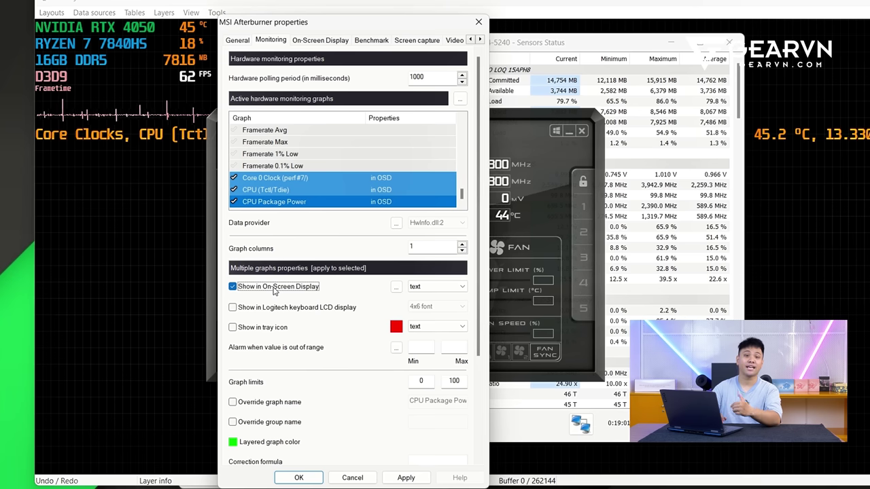
Override the group name of the three selected CPU graphs with RYZEN 7 7840HS and apply the Afterburner properties.
left_click(258, 423)
left_click(448, 427)
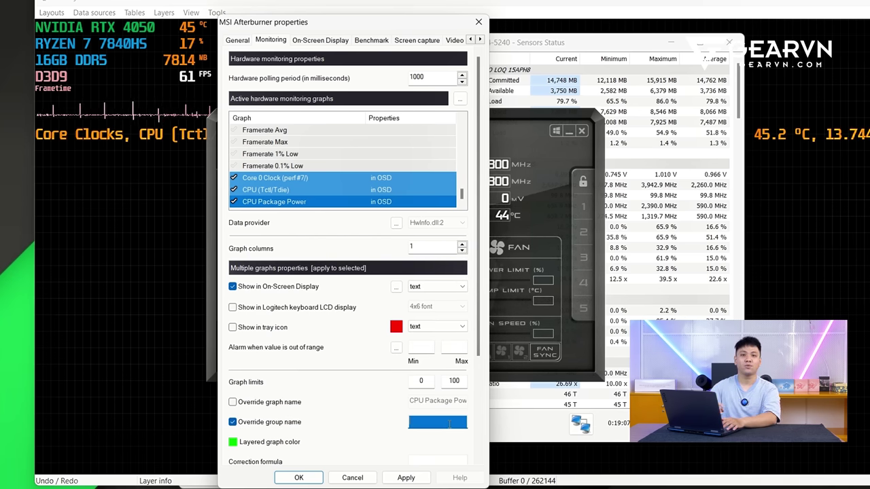
type("RYZEN 7")
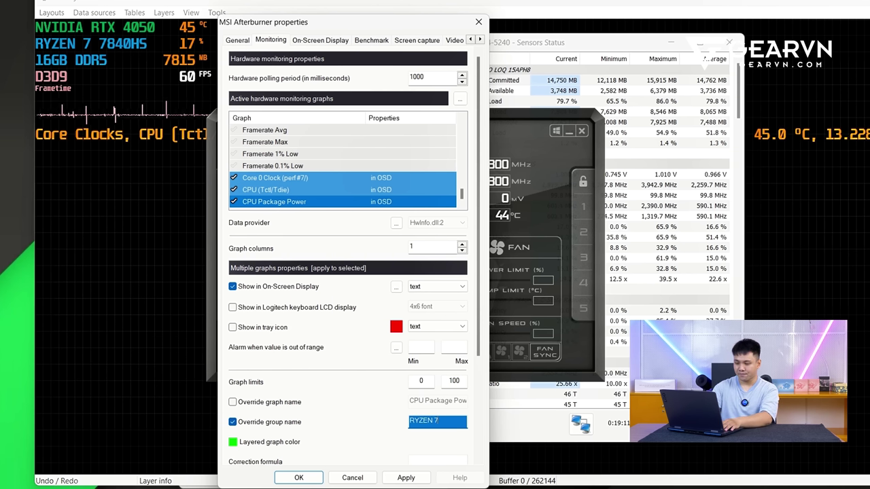
type(" 7840HS")
key("alt+a")
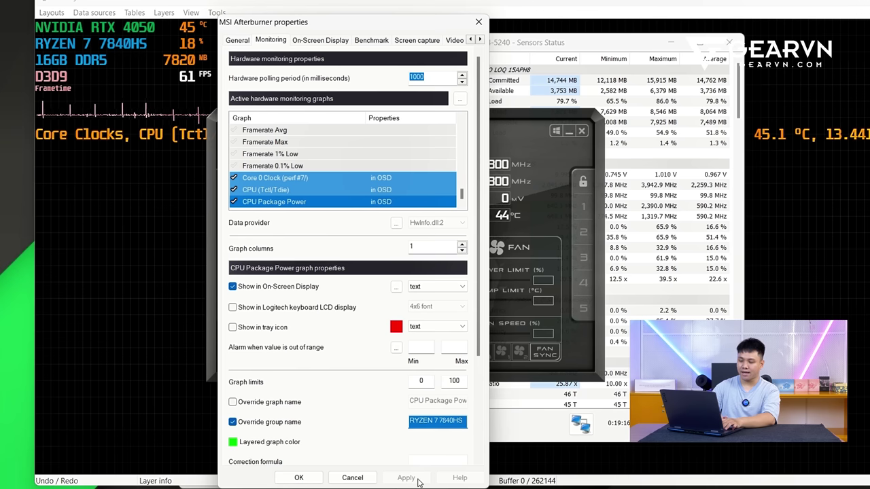
left_click(299, 477)
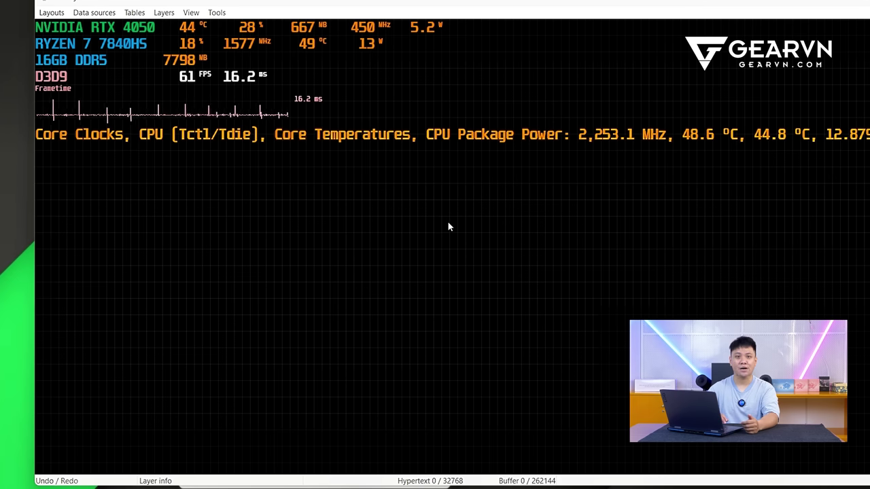
Switch to HWiNFO64 and turn off showing the Core Clocks value in the OSD (RTSS) settings.
key("alt+Tab")
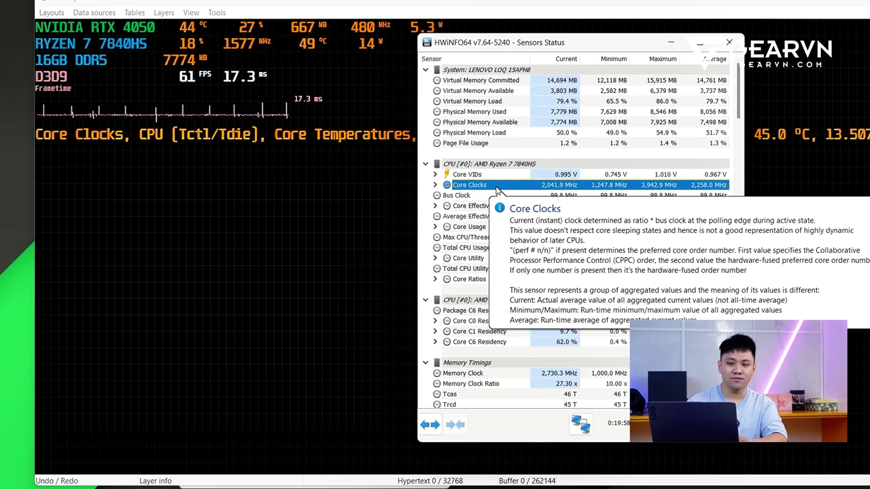
right_click(496, 190)
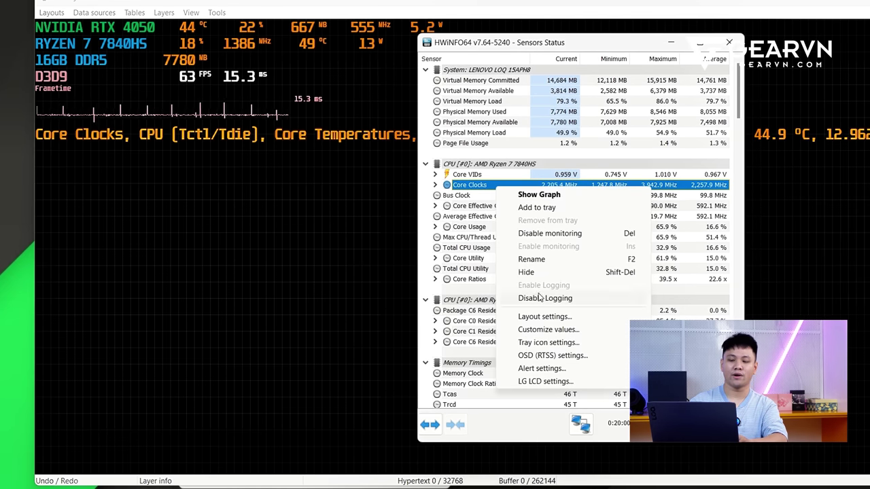
left_click(552, 355)
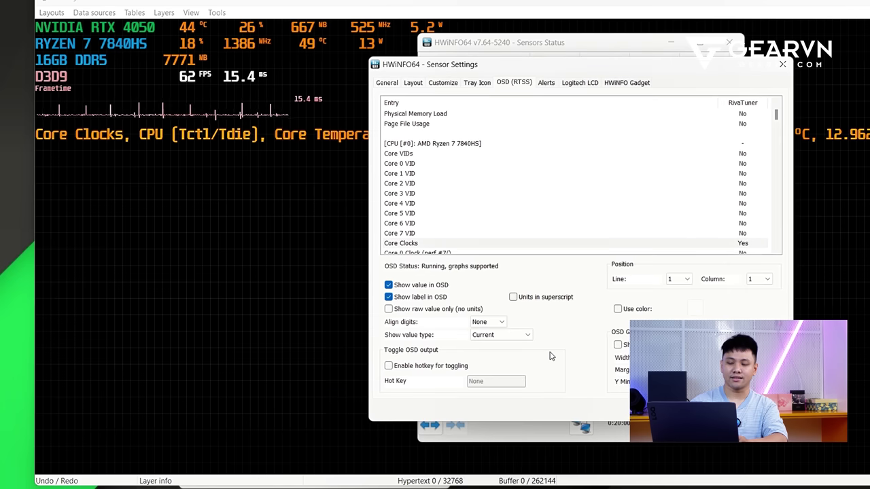
scroll(435, 166, "down", 4)
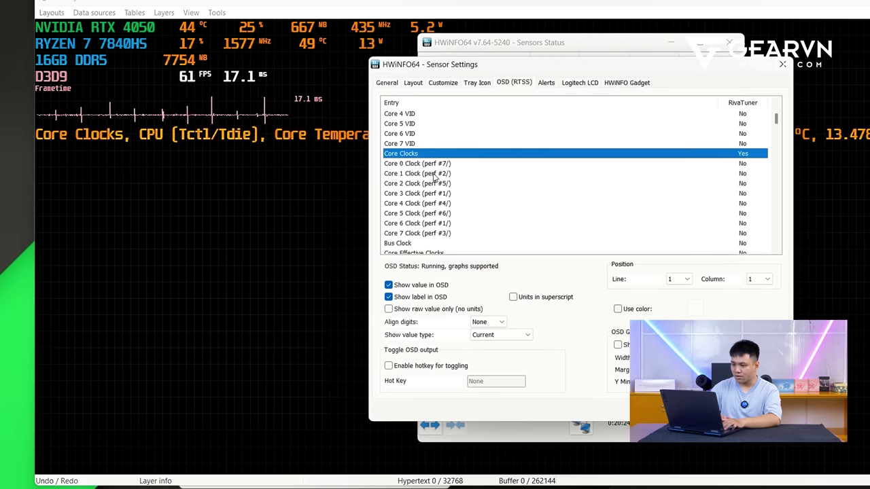
scroll(439, 184, "down", 2)
left_click(435, 289)
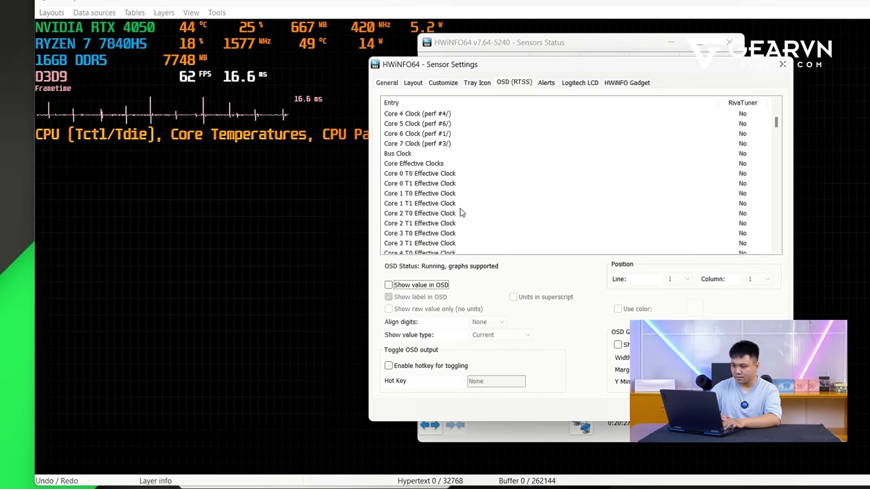
scroll(461, 177, "up", 2)
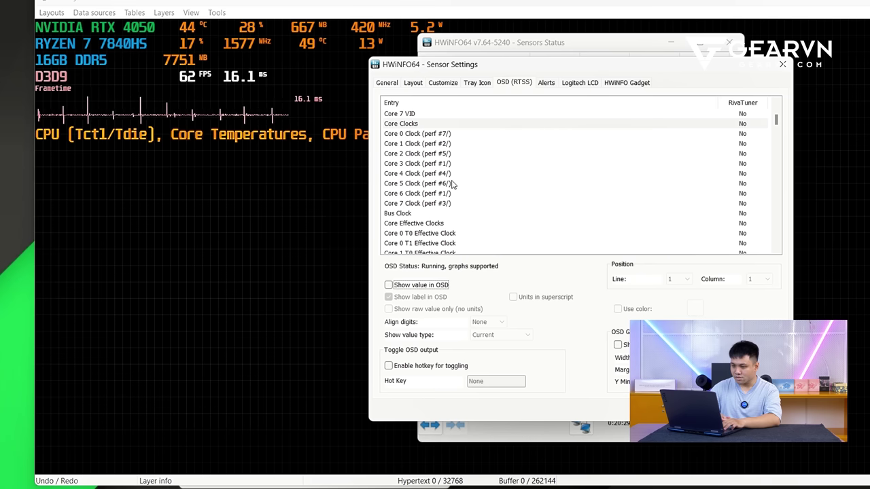
scroll(455, 185, "down", 7)
scroll(450, 184, "down", 10)
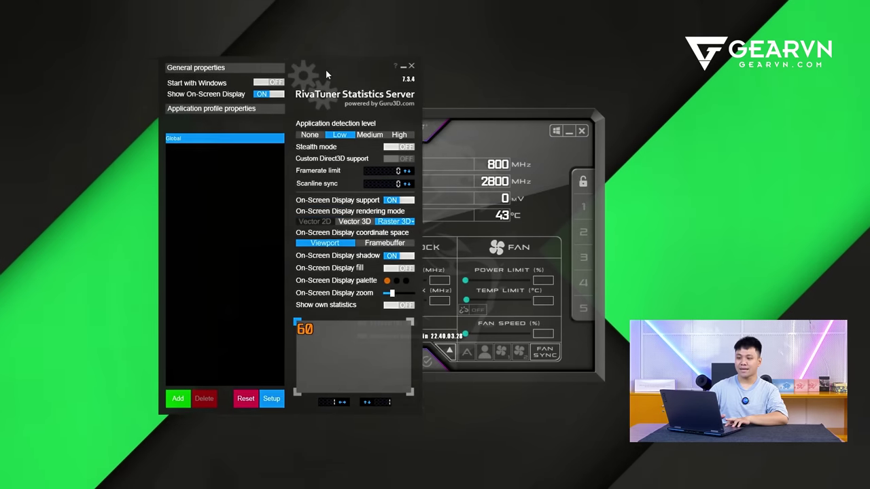
In RivaTuner Statistics Server, set the raster 3D on-screen display font to Yu Gothic Bold and turn on the on-screen display fill.
left_click_drag(326, 70, 362, 55)
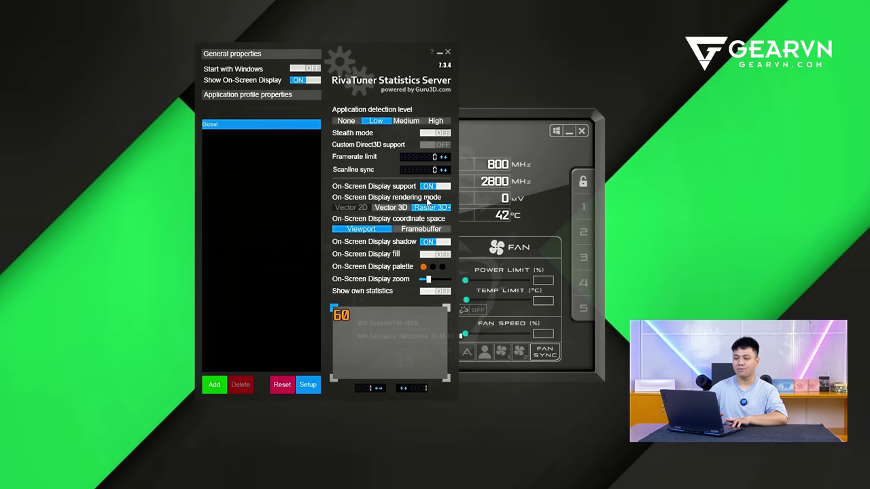
mouse_move(432, 214)
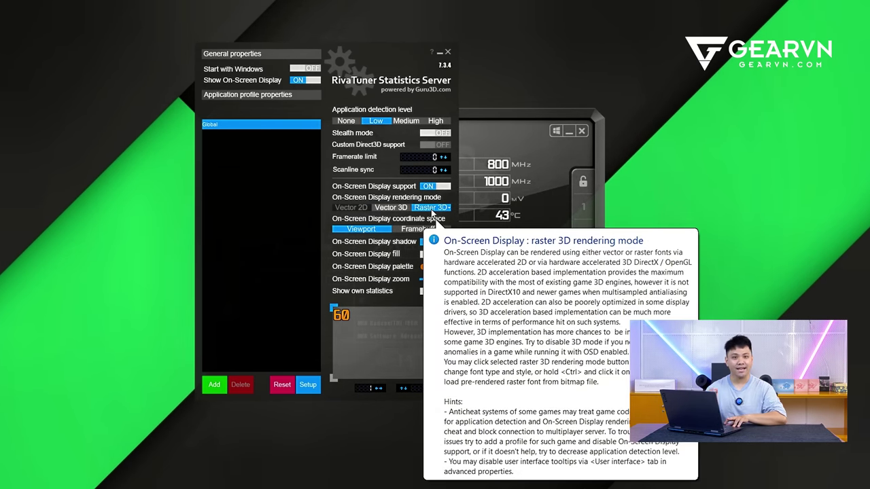
left_click(432, 208)
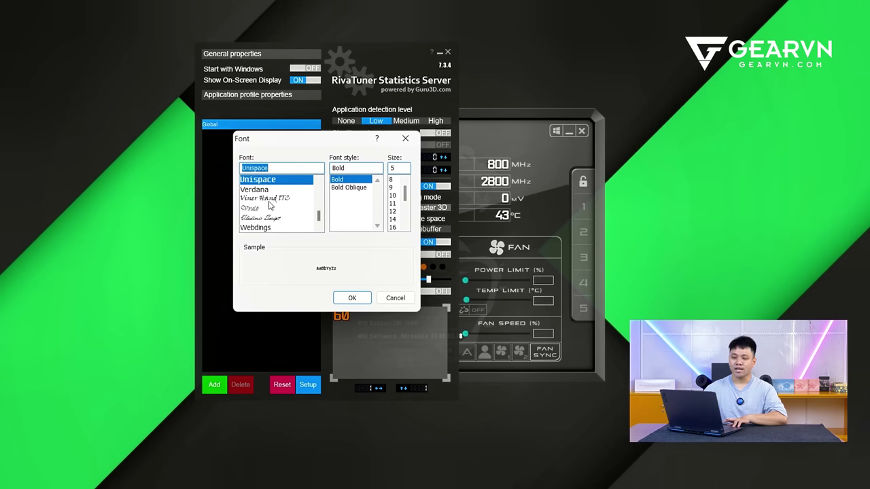
scroll(269, 206, "down", 1)
scroll(270, 206, "down", 2)
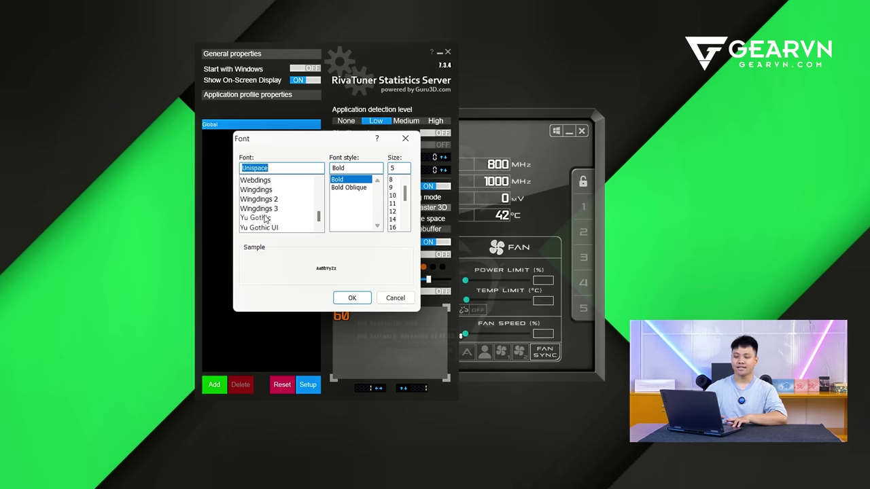
left_click(265, 218)
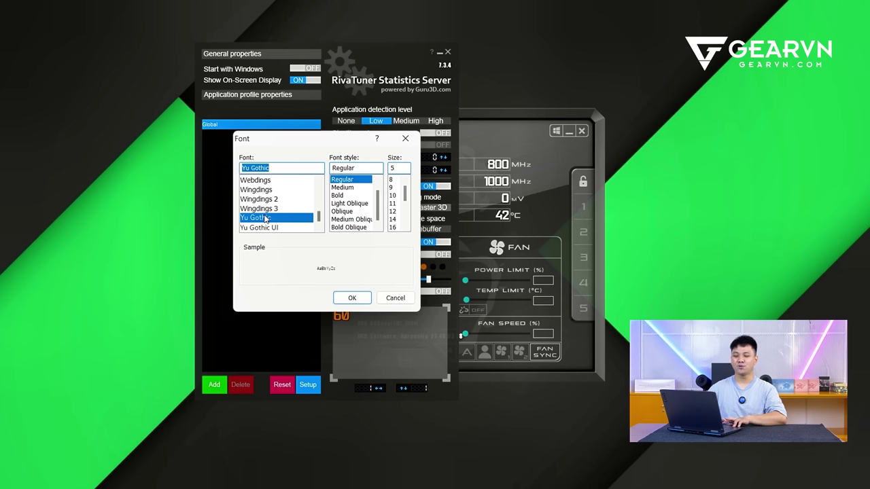
left_click(338, 196)
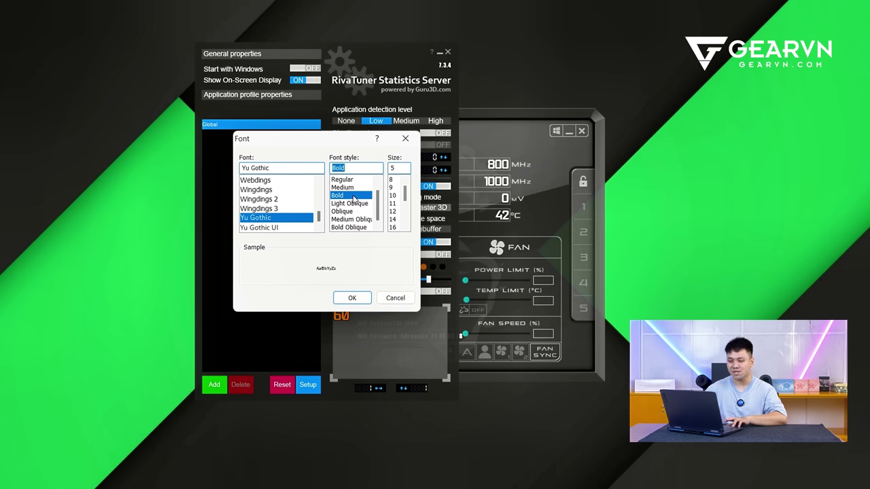
left_click(359, 300)
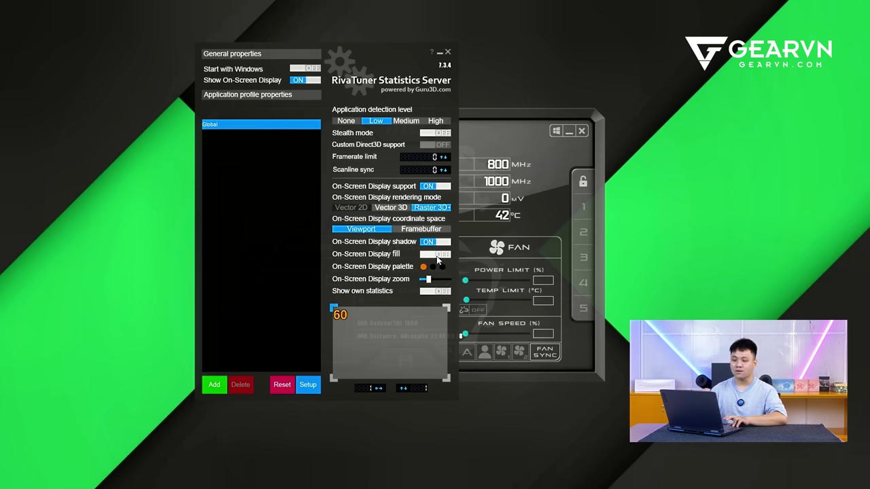
left_click(438, 257)
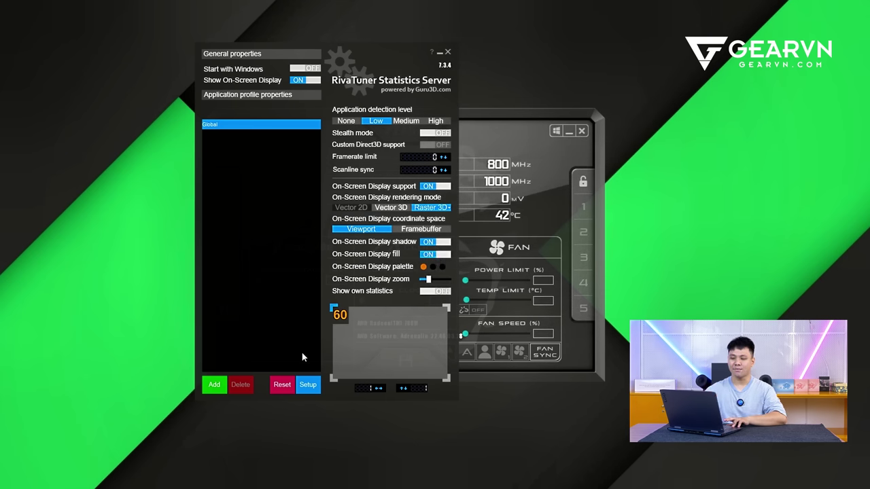
Open the setup of the OverlayEditor.dll plugin from the RivaTuner Statistics Server properties.
left_click(309, 386)
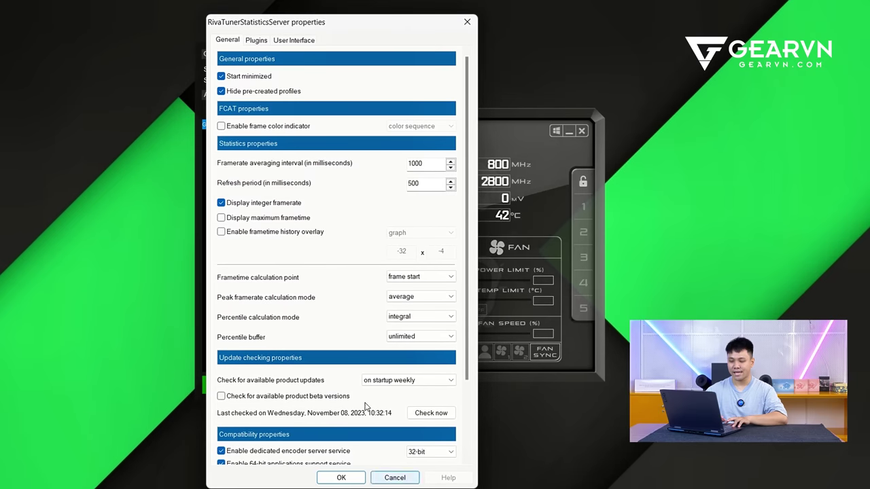
left_click(394, 478)
left_click(310, 386)
left_click(256, 40)
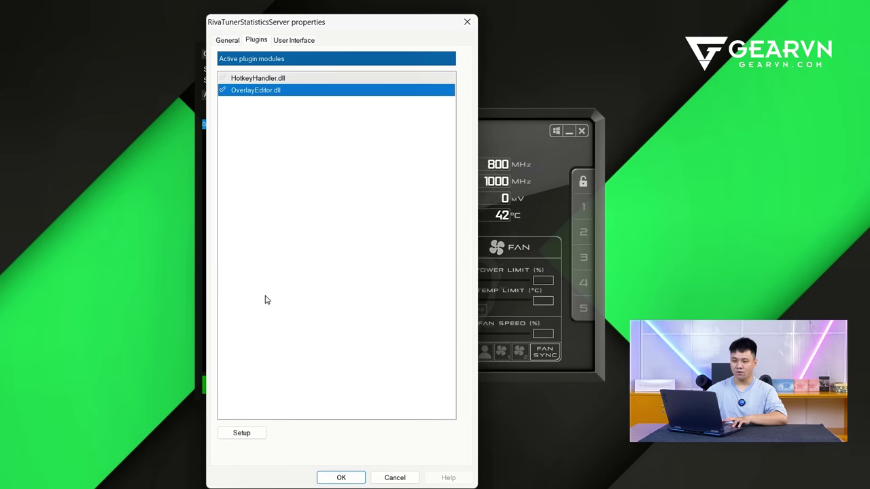
left_click(248, 434)
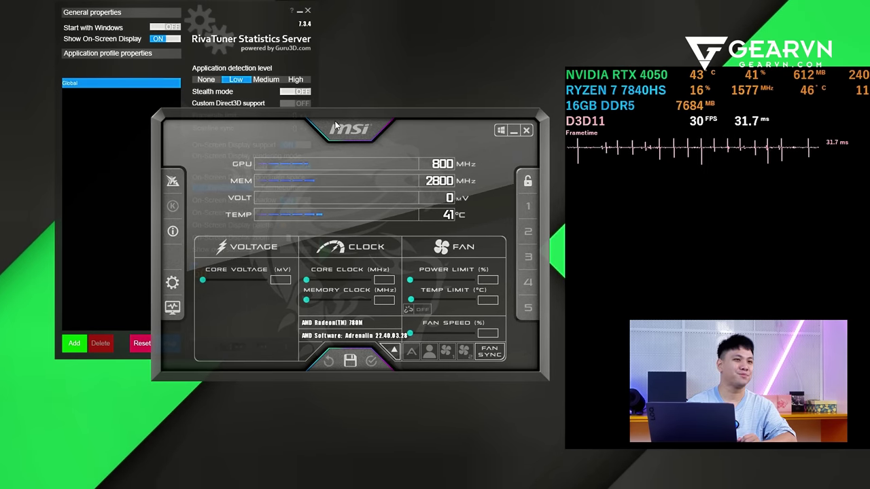
In the MSI Afterburner monitoring properties, turn off the group name override for the GPU2 temperature, usage, memory usage, core clock and power graphs and apply.
left_click(172, 282)
left_click(218, 40)
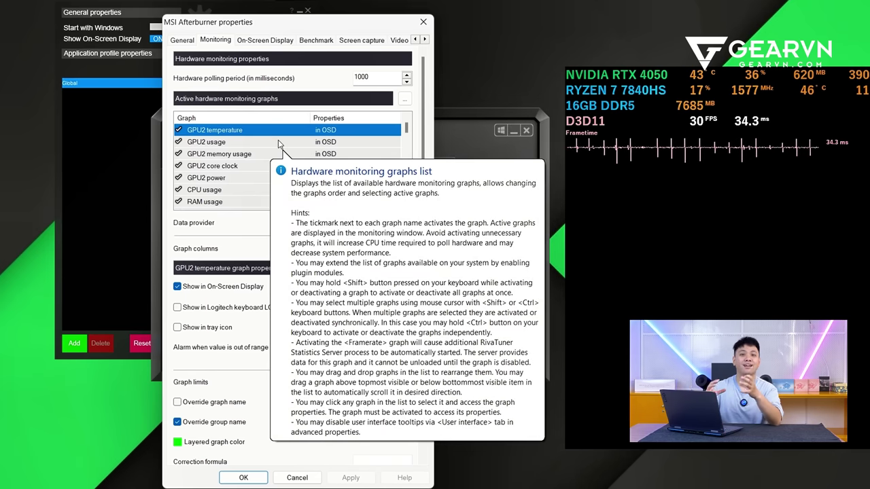
left_click(279, 143)
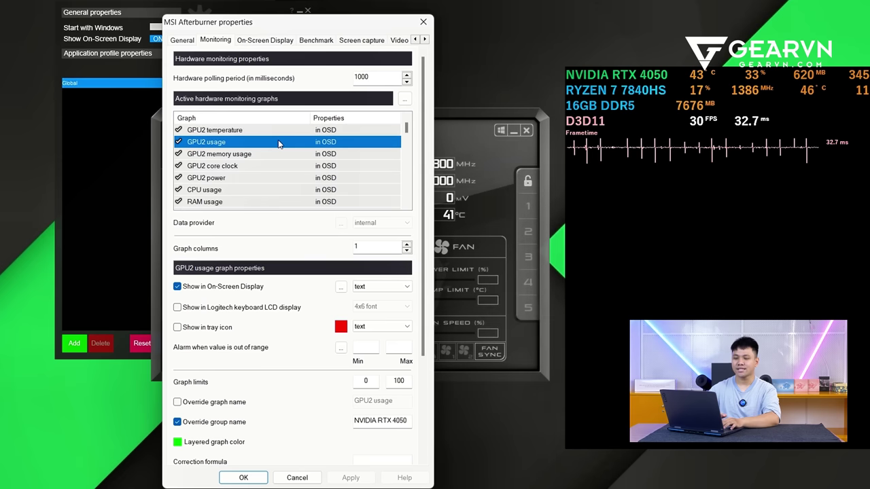
left_click(275, 130)
left_click(267, 144, "ctrl")
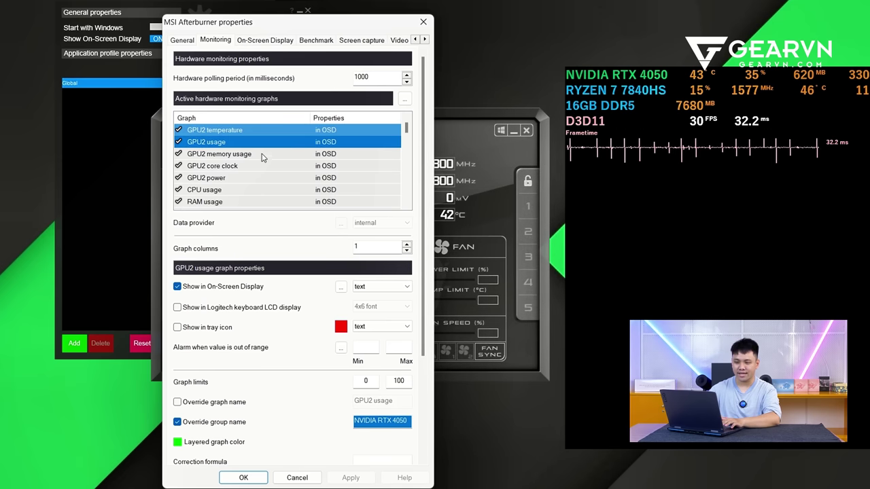
left_click(256, 156, "ctrl")
left_click(253, 166, "ctrl")
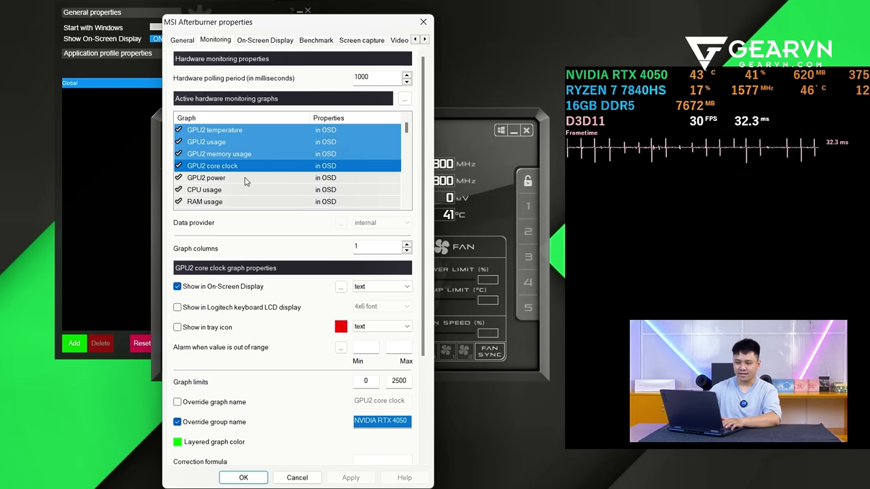
left_click(246, 178, "ctrl")
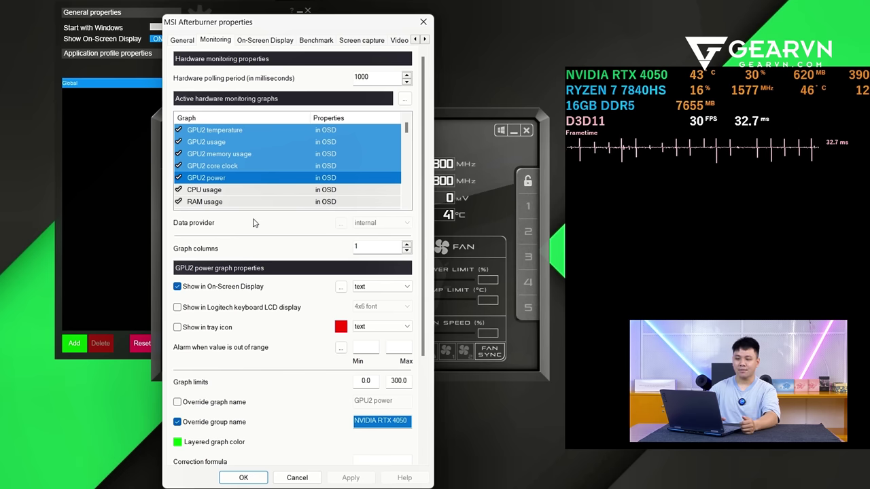
left_click(220, 424)
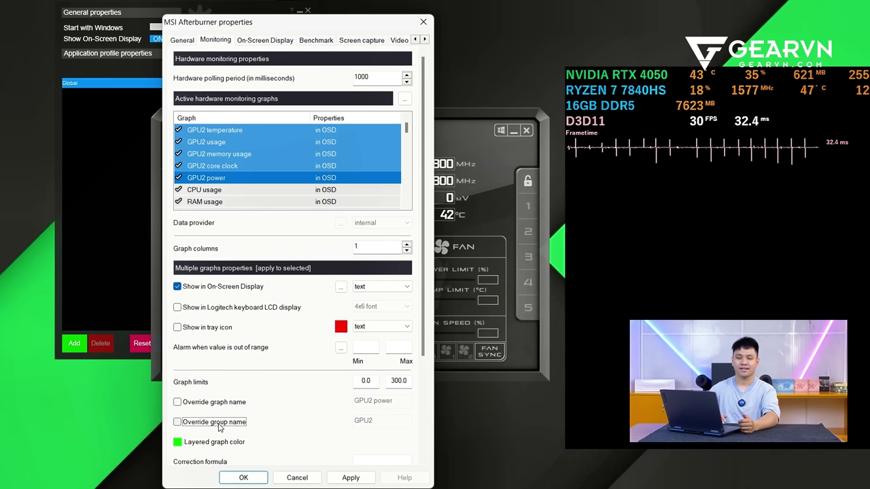
left_click(351, 477)
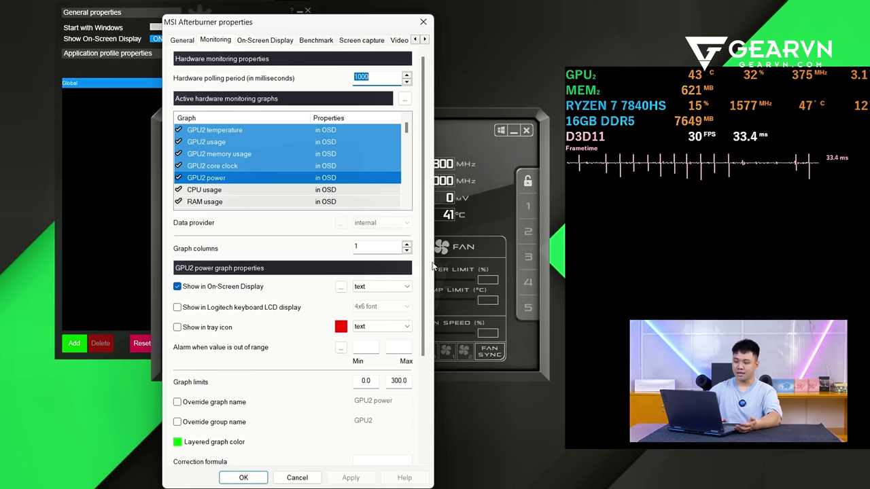
Turn the group name override back on for the five selected GPU2 graphs, keeping GPU2 as the name, and apply.
left_click(229, 424)
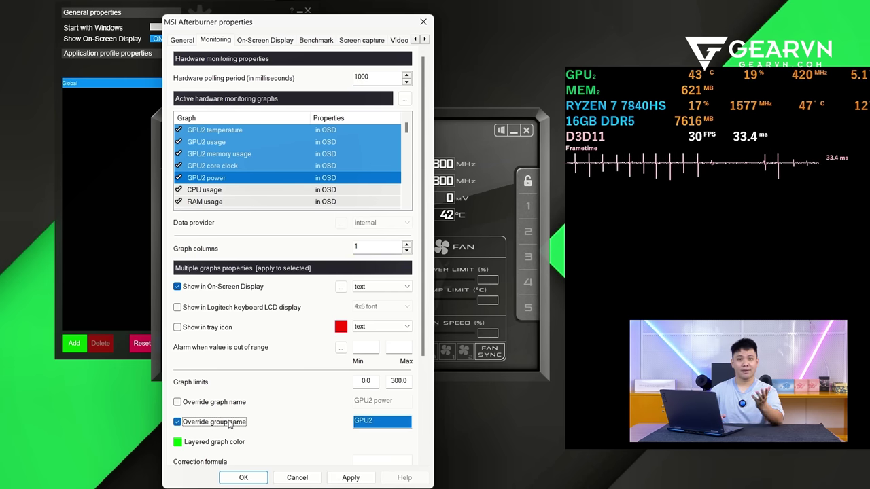
left_click(366, 481)
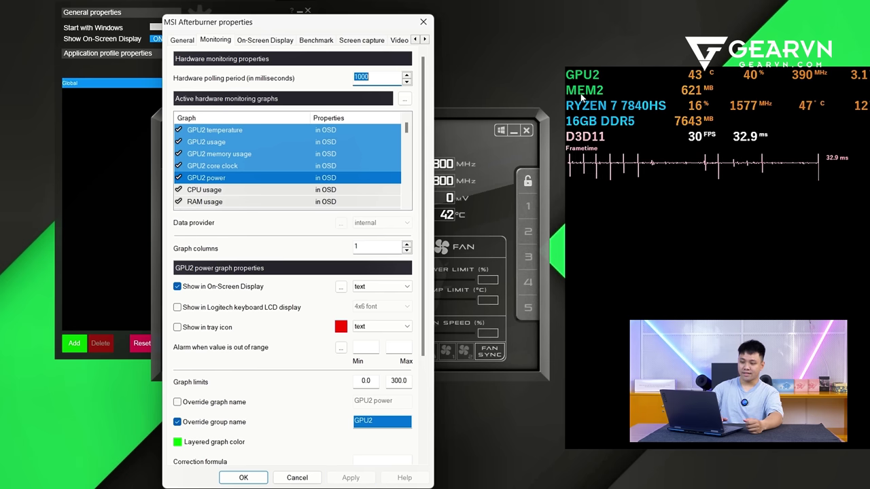